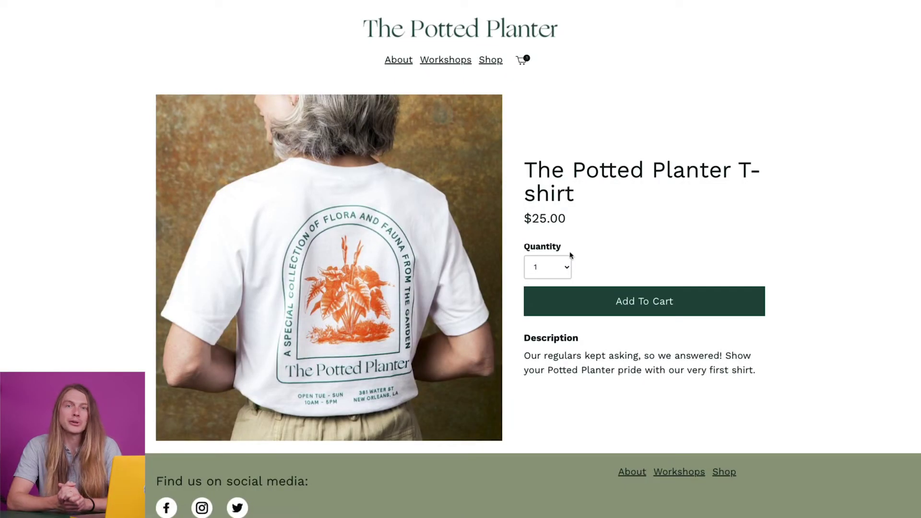
Step: Add the Potted Planter T-shirt to the cart, proceed to checkout, then browse the shop grid
{"action": "left_click", "coordinate": [643, 300]}
{"action": "left_click", "coordinate": [518, 232]}
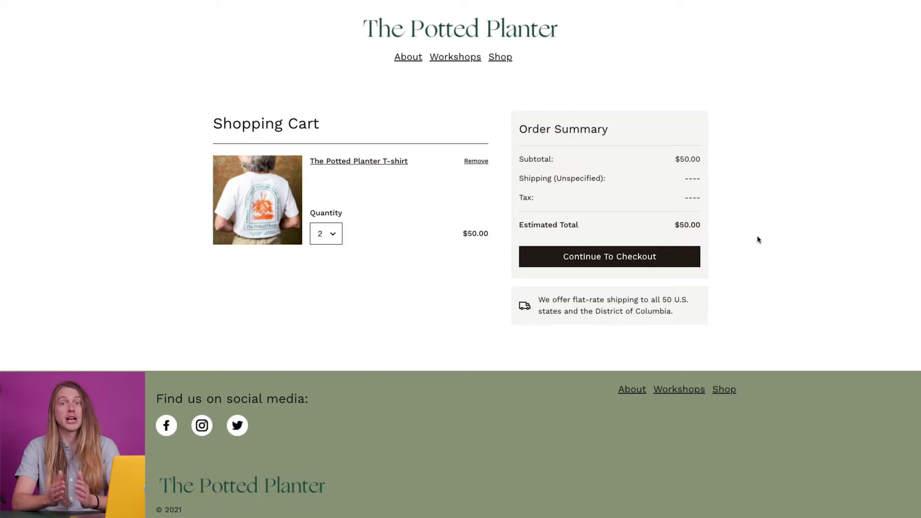
{"action": "left_click", "coordinate": [692, 259]}
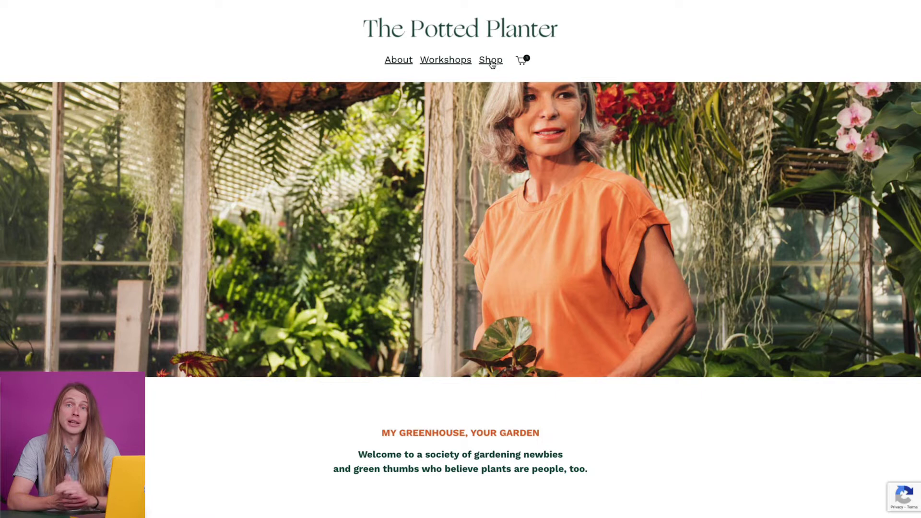
{"action": "left_click", "coordinate": [491, 64]}
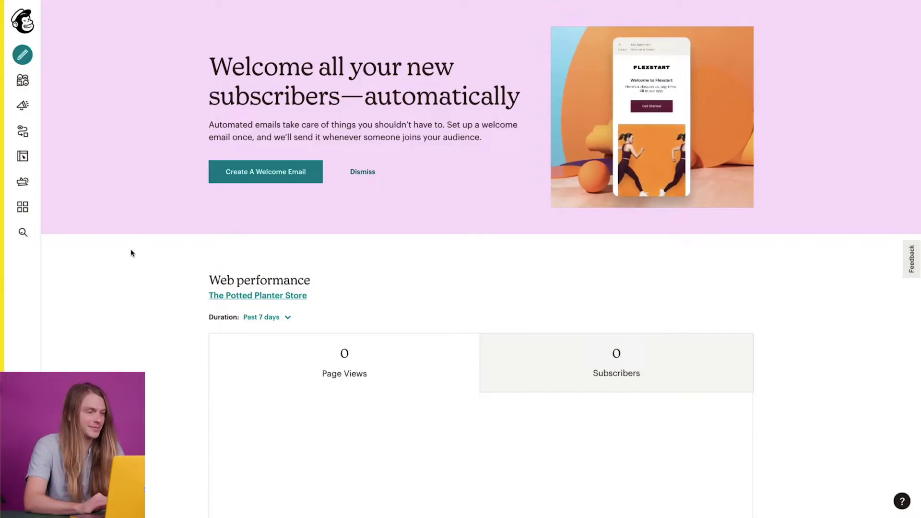
Step: Start a new website store and enter 'The Potted Planter Store' as the business name
{"action": "left_click", "coordinate": [27, 165]}
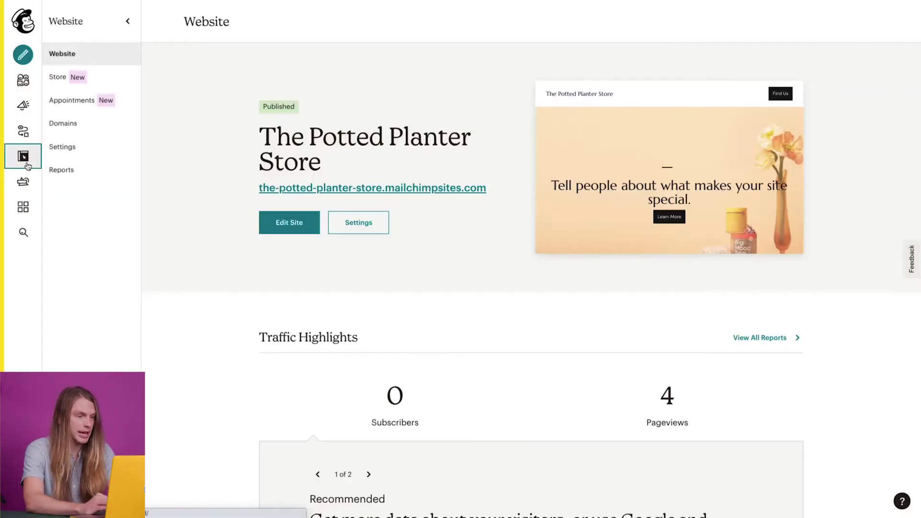
{"action": "left_click", "coordinate": [94, 84]}
{"action": "left_click", "coordinate": [514, 117]}
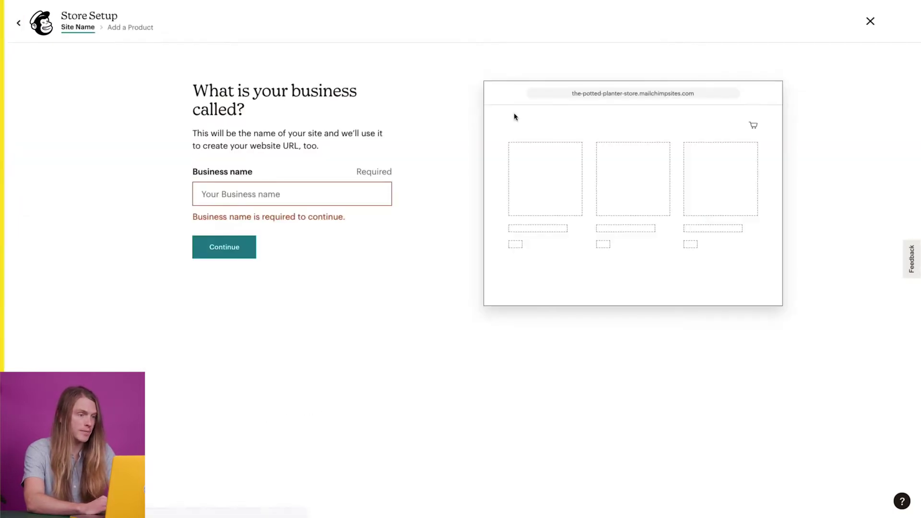
{"action": "left_click", "coordinate": [337, 194]}
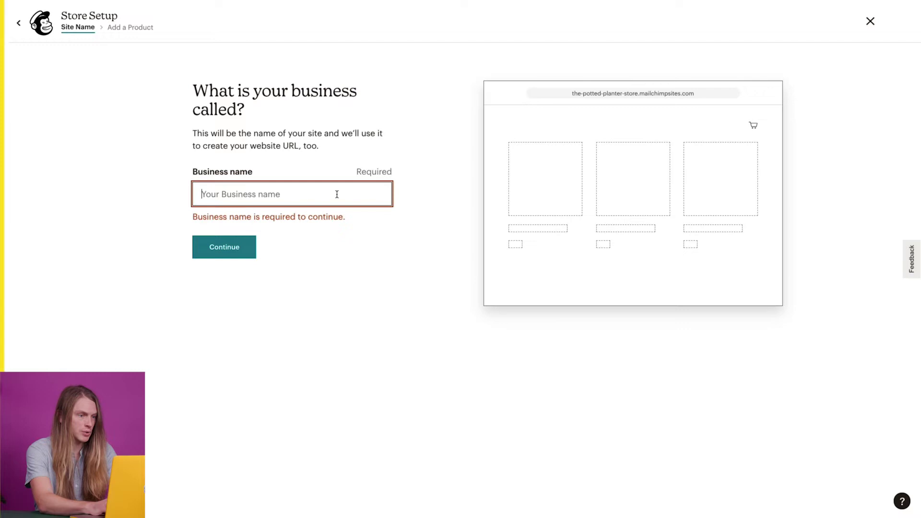
{"action": "type", "text": "The Potted Planter Store"}
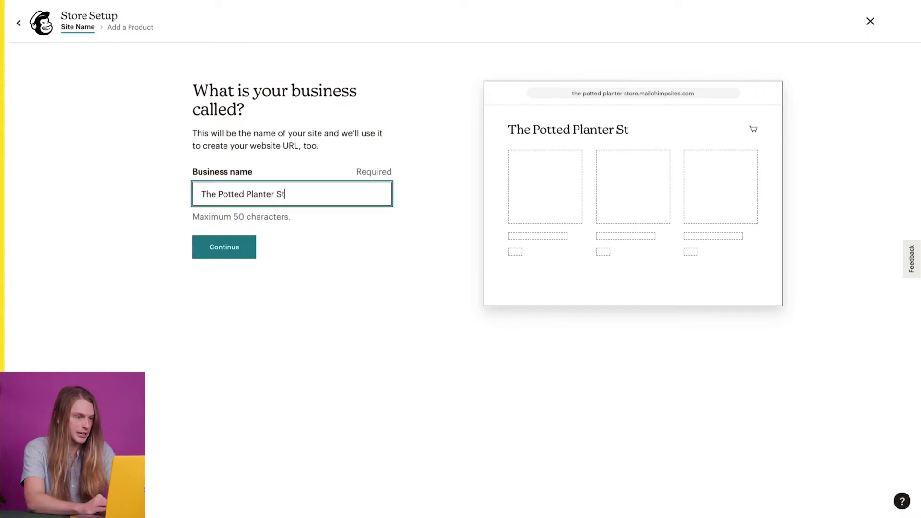
{"action": "left_click", "coordinate": [253, 247]}
Step: Upload the Cacti Mix Photo file as the product image
{"action": "left_click", "coordinate": [261, 267]}
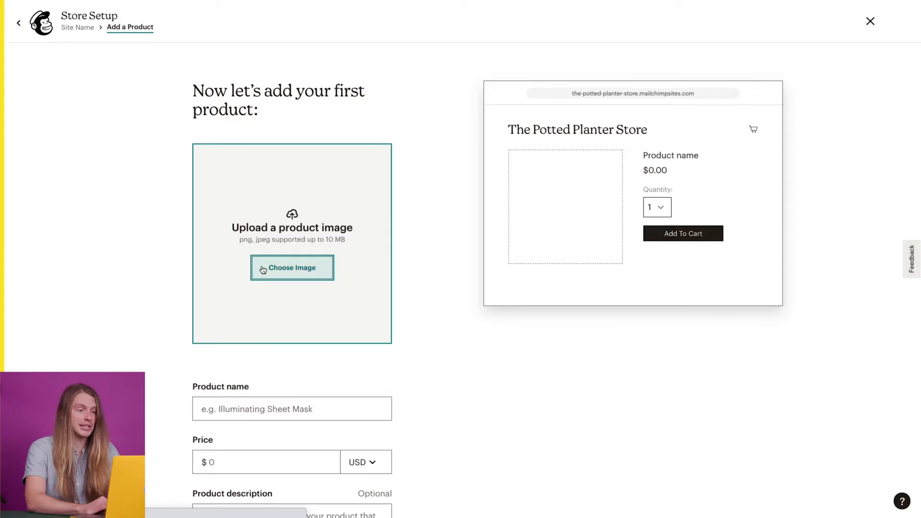
{"action": "left_click", "coordinate": [436, 26]}
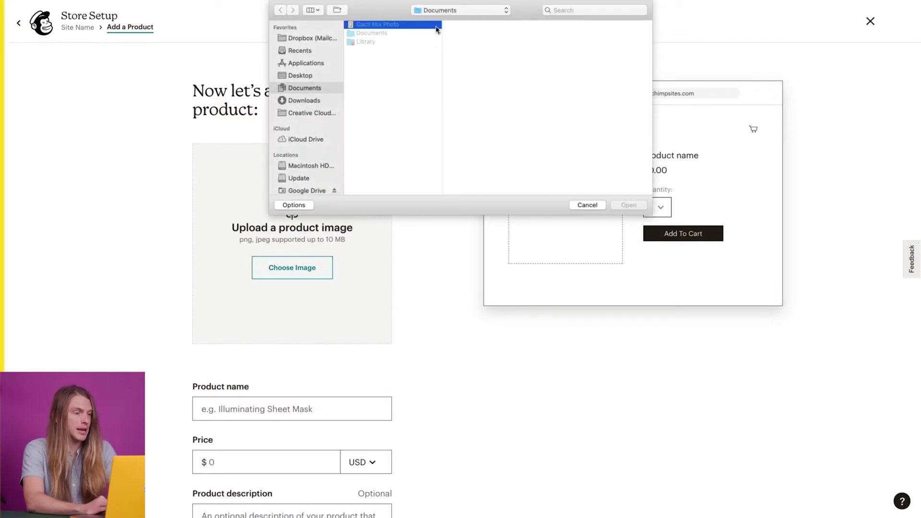
{"action": "left_click", "coordinate": [629, 205]}
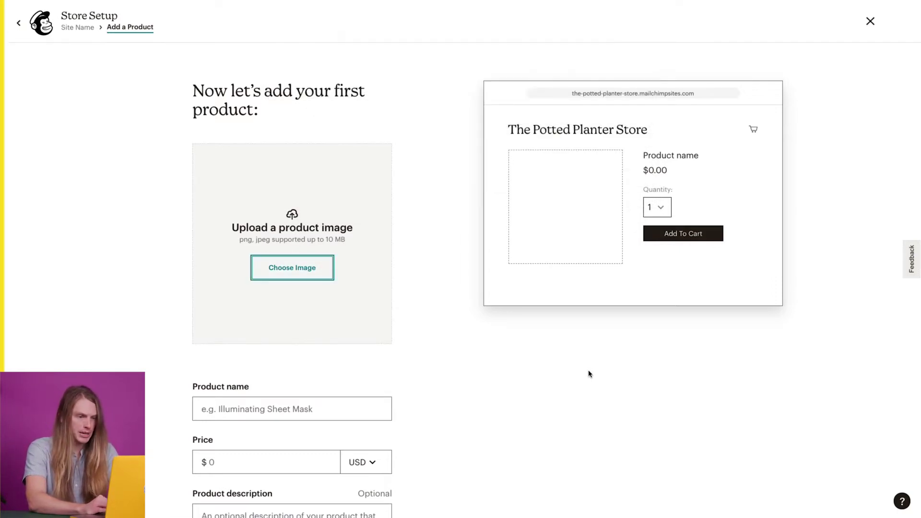
Step: Save product 'Cacti Mix' at $10, described 'Your succulents will thank you!'
{"action": "scroll", "coordinate": [590, 373], "scroll_direction": "down", "scroll_amount": 3}
{"action": "left_click", "coordinate": [304, 269]}
{"action": "type", "text": "Cacti Mix"}
{"action": "key", "text": "Tab"}
{"action": "left_click", "coordinate": [202, 374]}
{"action": "type", "text": "Your succulents will thank you!"}
{"action": "left_click", "coordinate": [257, 474]}
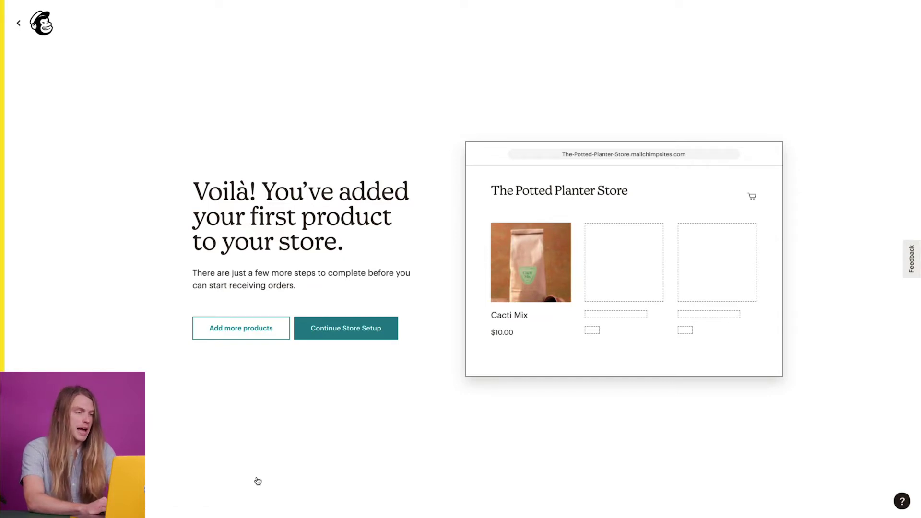
Step: Confirm the store's business address, saving the suggested version
{"action": "left_click", "coordinate": [395, 340]}
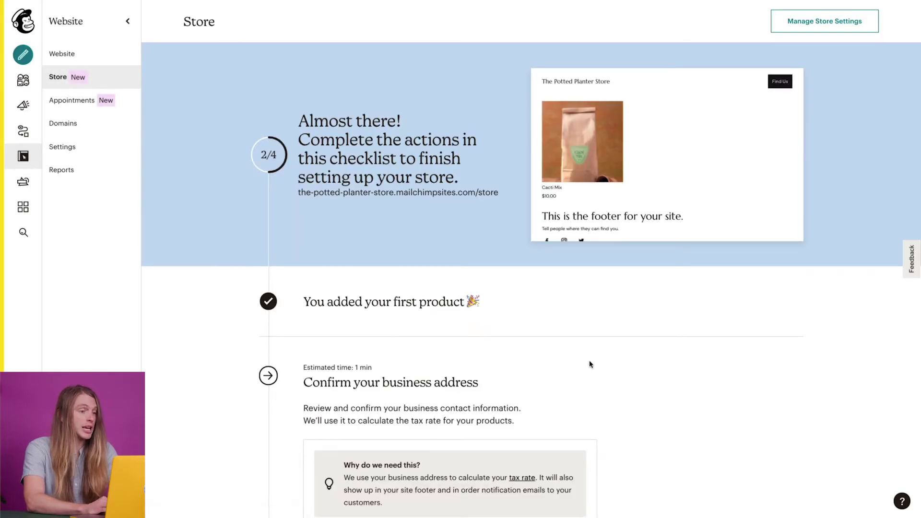
{"action": "scroll", "coordinate": [589, 364], "scroll_direction": "down", "scroll_amount": 5}
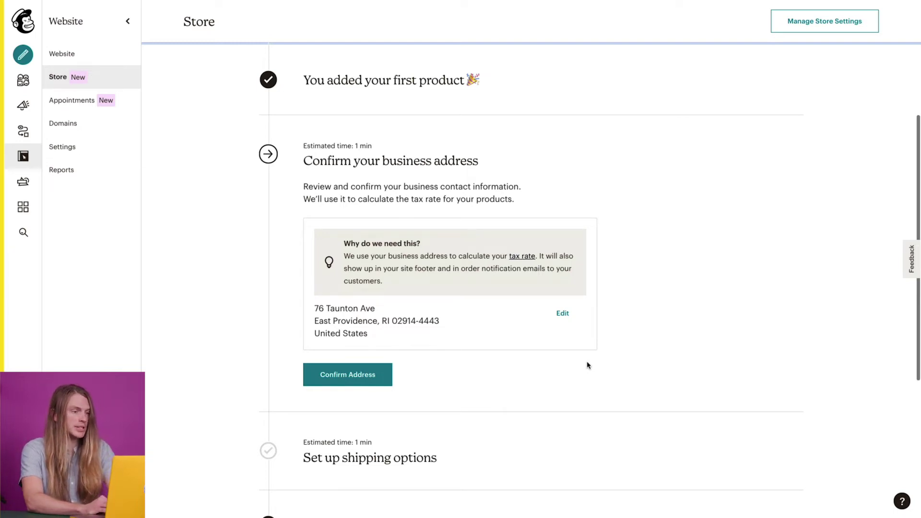
{"action": "left_click", "coordinate": [390, 374]}
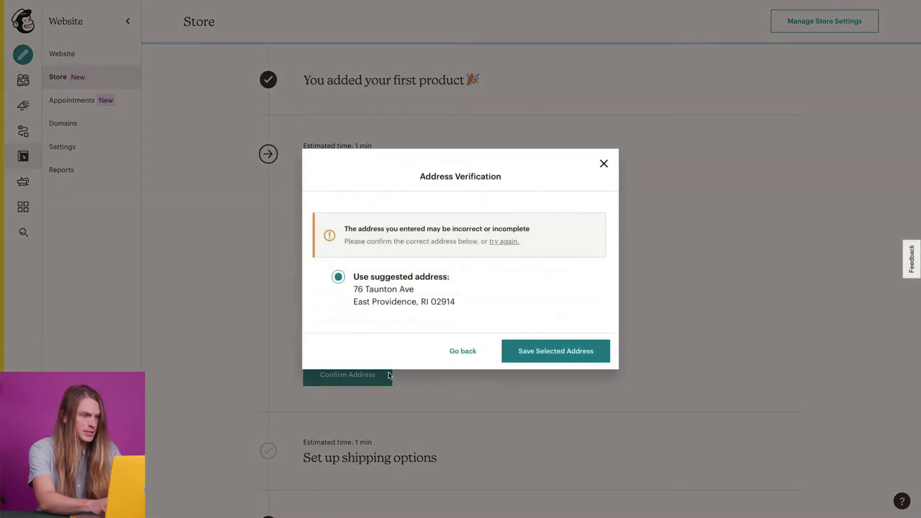
{"action": "left_click", "coordinate": [518, 350]}
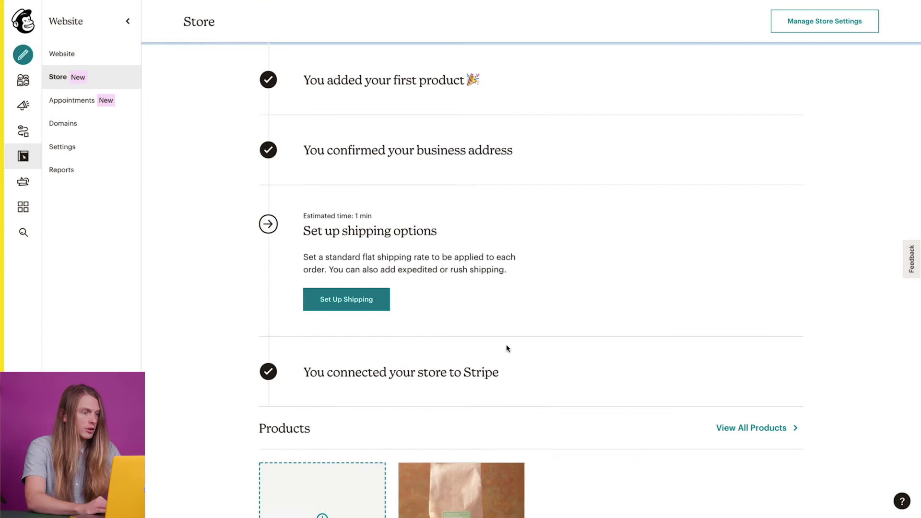
{"action": "left_click", "coordinate": [379, 301]}
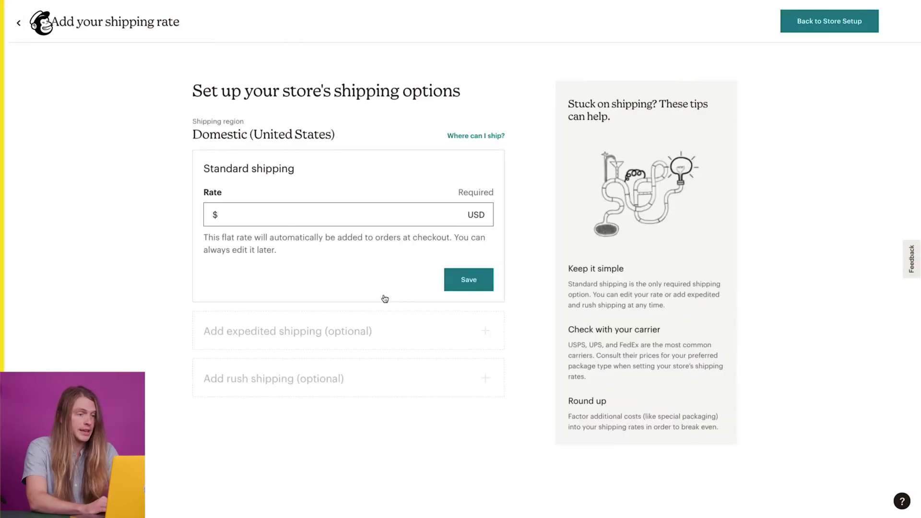
Step: Save a $0 standard shipping rate, leave expedited and rush shipping unset, and return to setup
{"action": "left_click", "coordinate": [390, 220]}
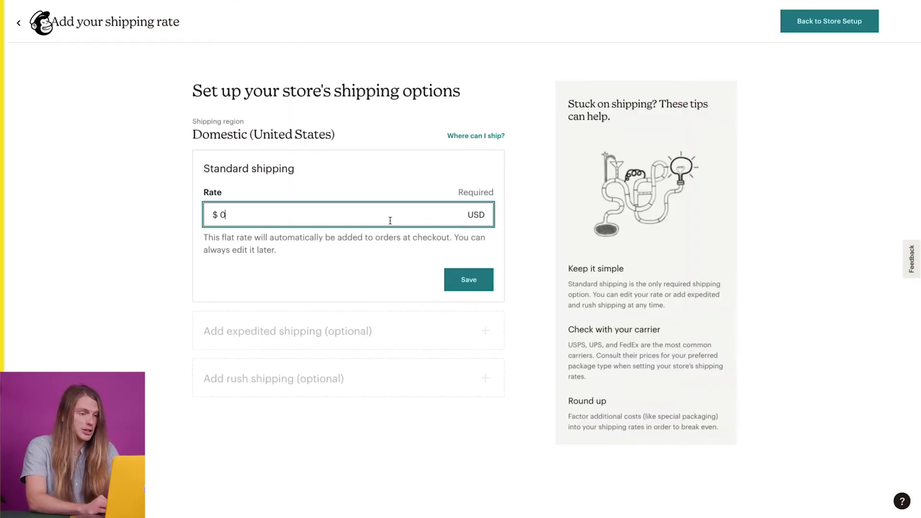
{"action": "left_click", "coordinate": [455, 281]}
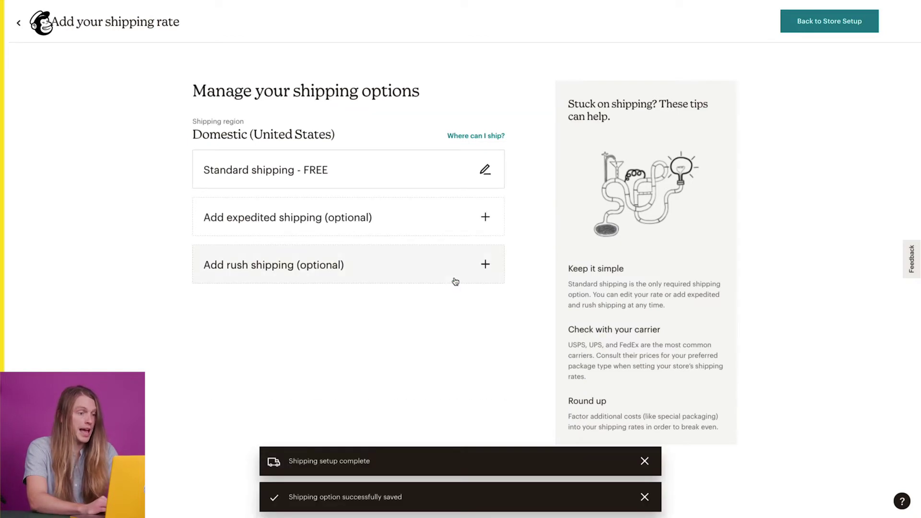
{"action": "left_click", "coordinate": [449, 234]}
{"action": "left_click", "coordinate": [413, 316]}
{"action": "left_click", "coordinate": [417, 273]}
{"action": "left_click", "coordinate": [407, 361]}
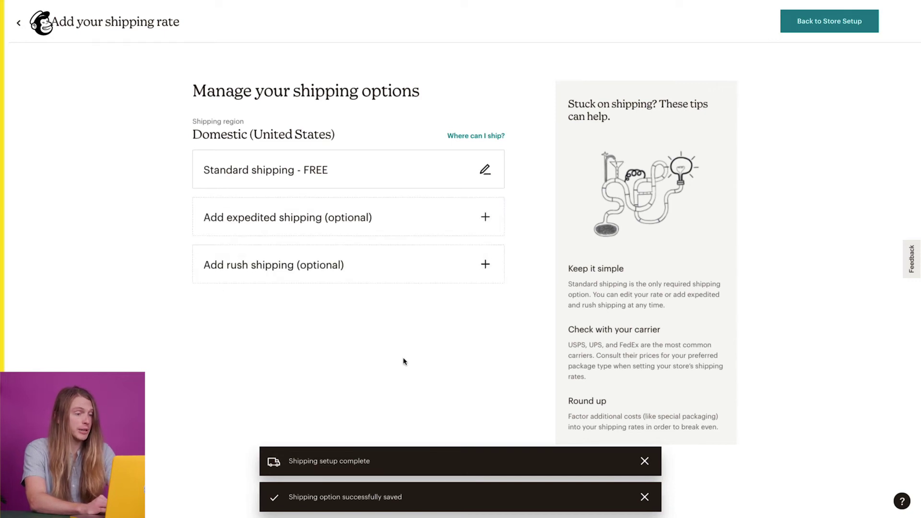
{"action": "left_click", "coordinate": [832, 30]}
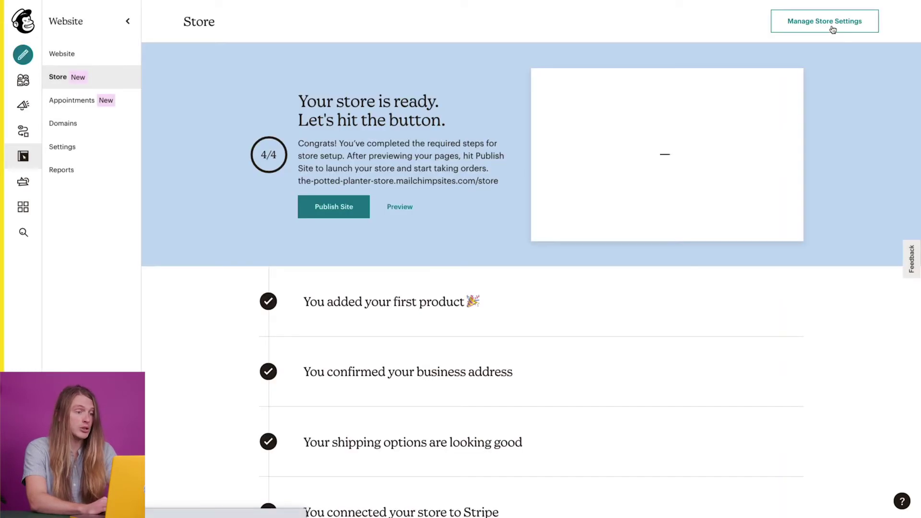
Step: Preview The Potted Planter Store site with Cacti Mix at $10.00
{"action": "scroll", "coordinate": [821, 317], "scroll_direction": "down", "scroll_amount": 5}
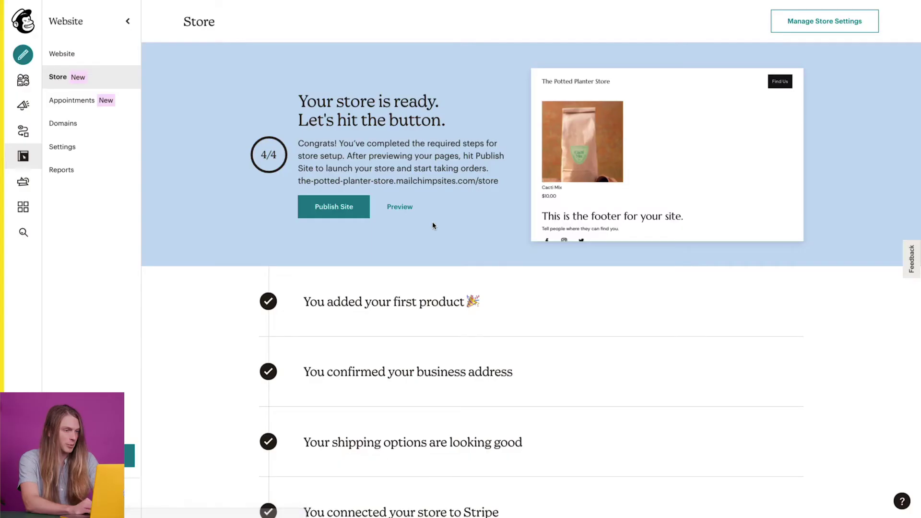
{"action": "left_click", "coordinate": [421, 218]}
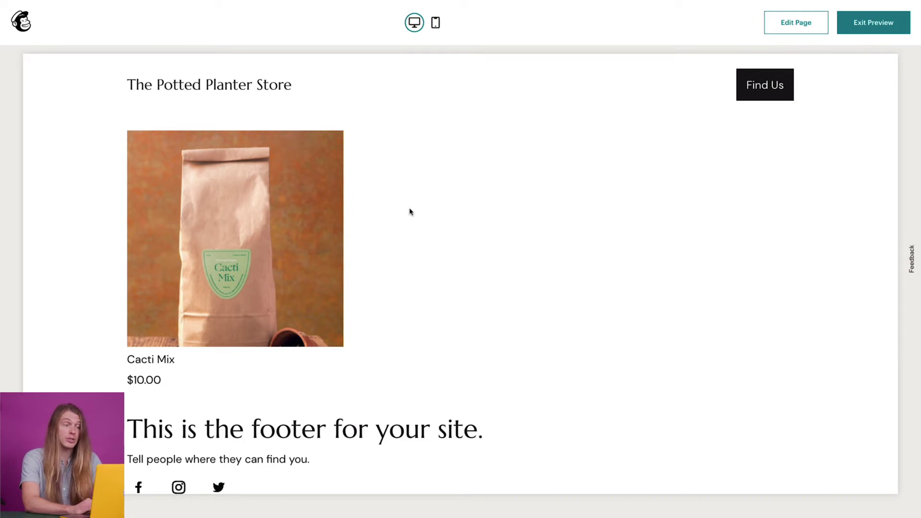
Step: Give the Cacti Mix store section a grey background and close the page editor
{"action": "left_click", "coordinate": [821, 31]}
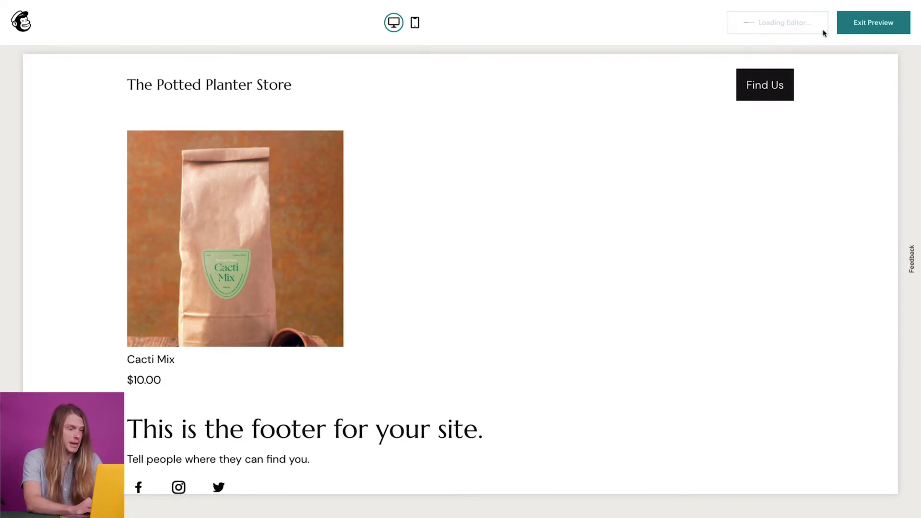
{"action": "left_click", "coordinate": [639, 145]}
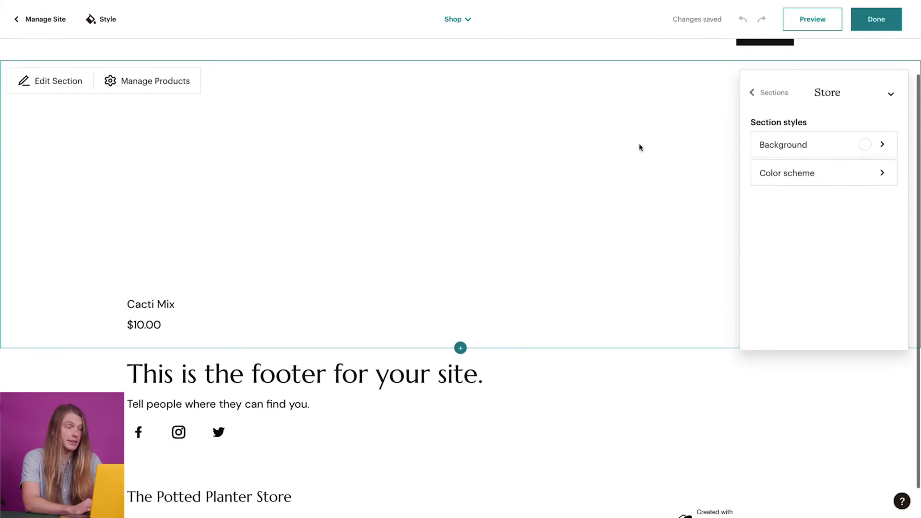
{"action": "left_click", "coordinate": [780, 143]}
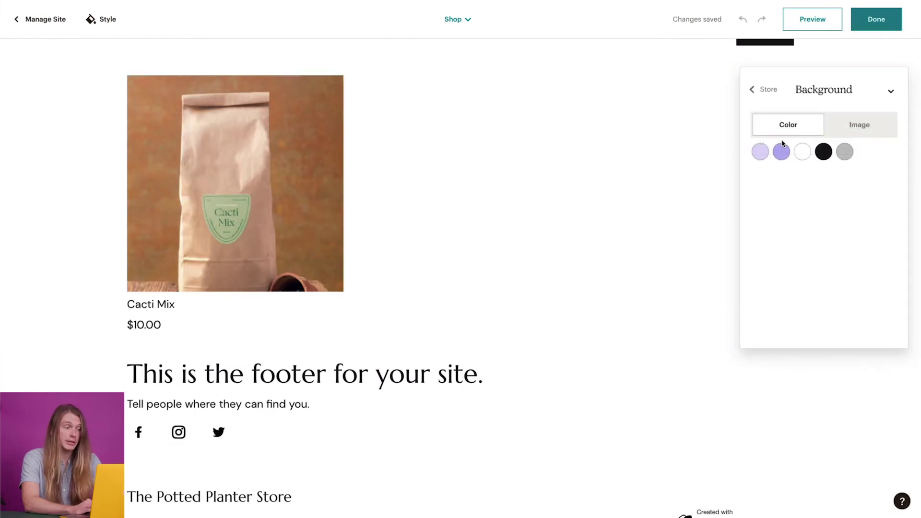
{"action": "left_click", "coordinate": [841, 156]}
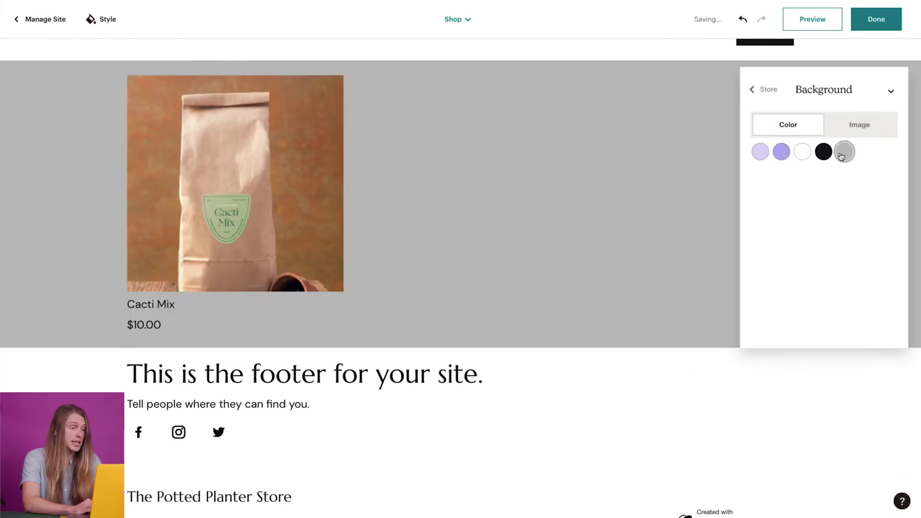
{"action": "left_click", "coordinate": [764, 89]}
{"action": "left_click", "coordinate": [764, 89]}
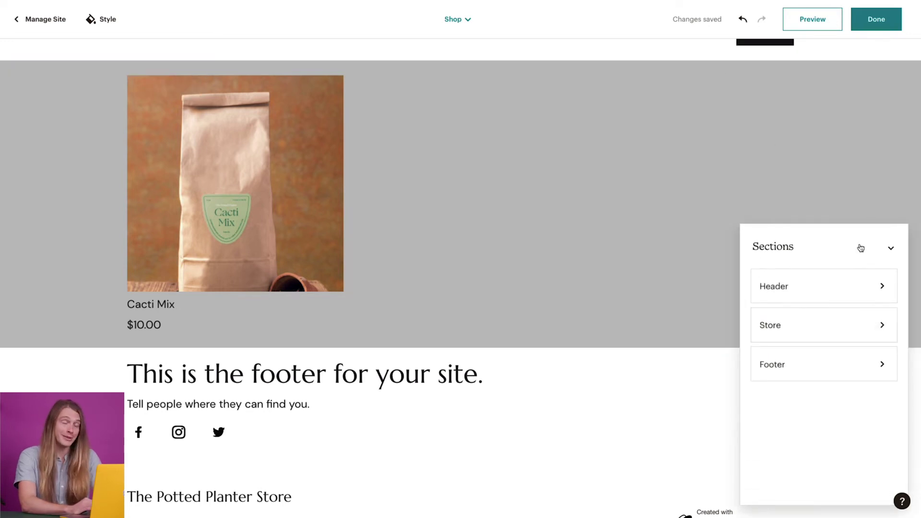
{"action": "left_click", "coordinate": [892, 23]}
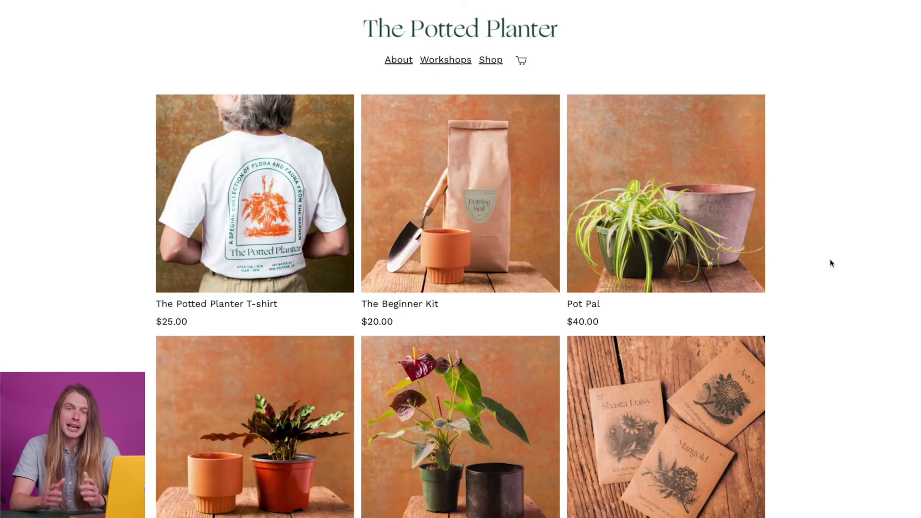
{"action": "scroll", "coordinate": [831, 263], "scroll_direction": "down", "scroll_amount": 5}
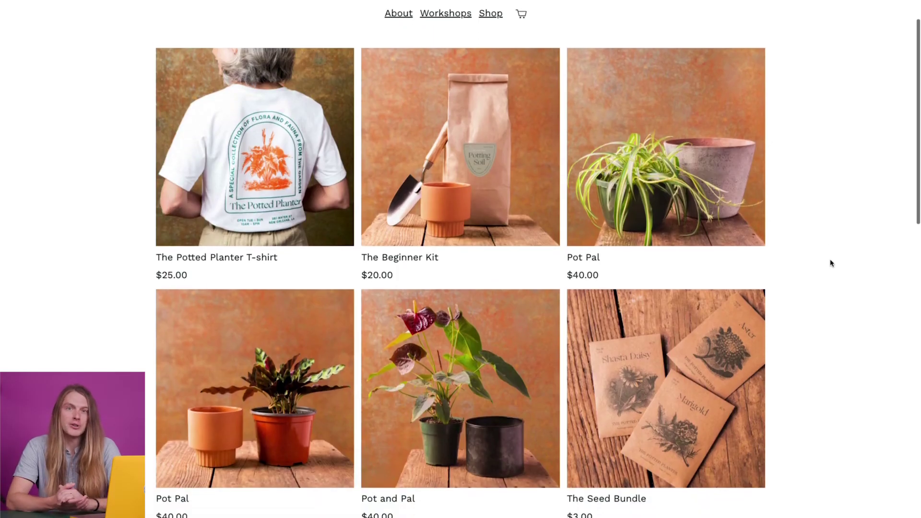
{"action": "scroll", "coordinate": [831, 262], "scroll_direction": "down", "scroll_amount": 9}
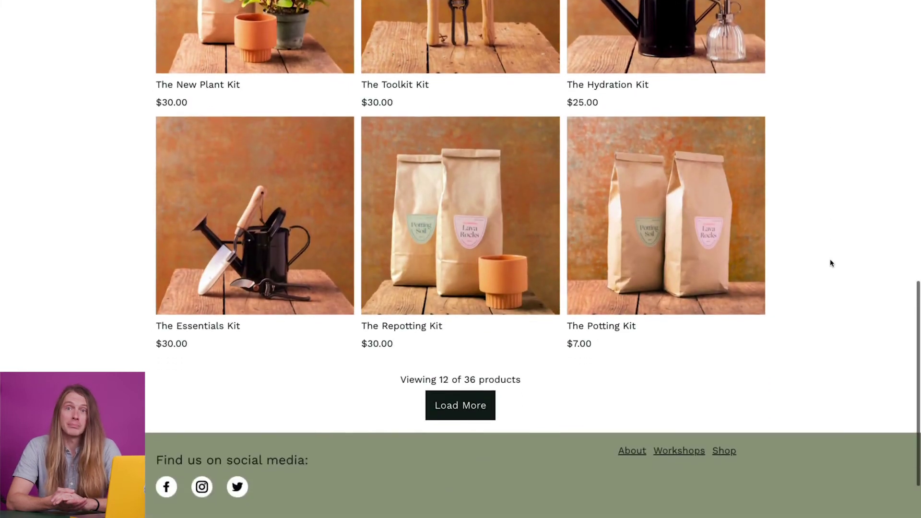
{"action": "scroll", "coordinate": [831, 263], "scroll_direction": "up", "scroll_amount": 6}
{"action": "scroll", "coordinate": [831, 263], "scroll_direction": "up", "scroll_amount": 9}
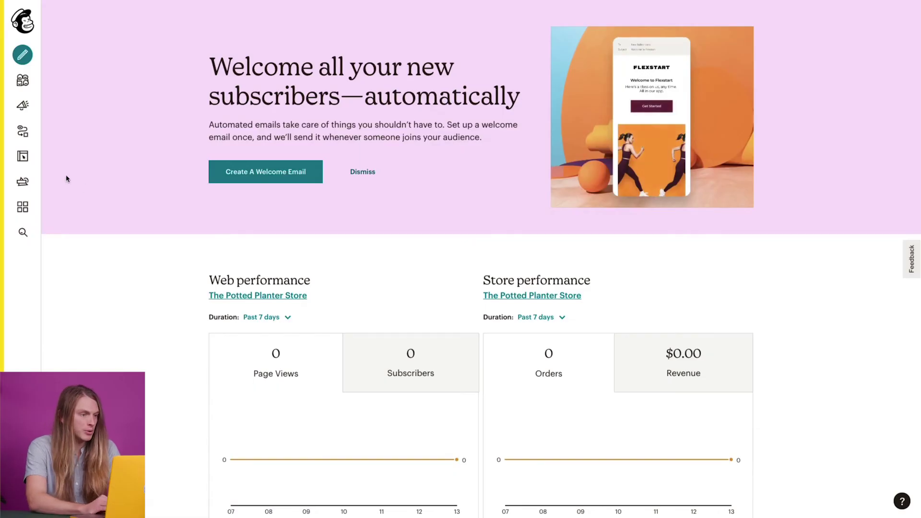
Step: Open the website's Store status settings showing The Potted Planter Store enabled
{"action": "left_click", "coordinate": [25, 157]}
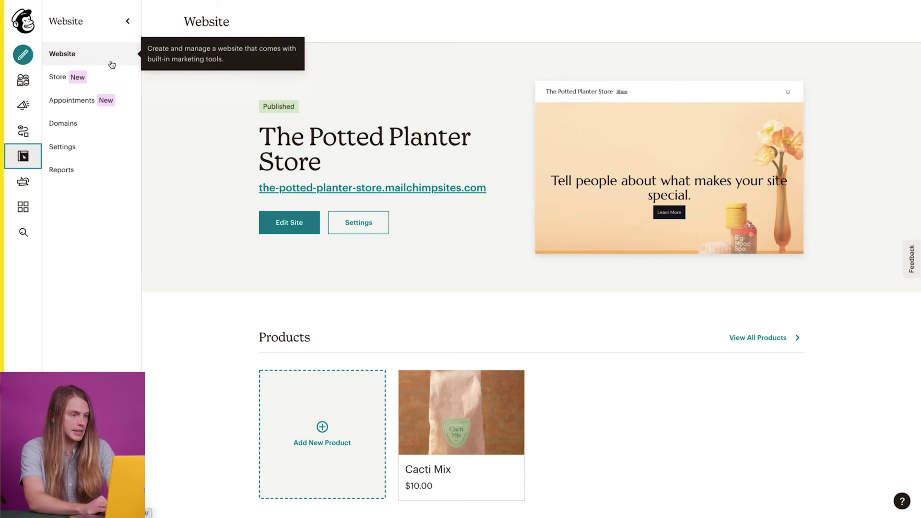
{"action": "left_click", "coordinate": [368, 222]}
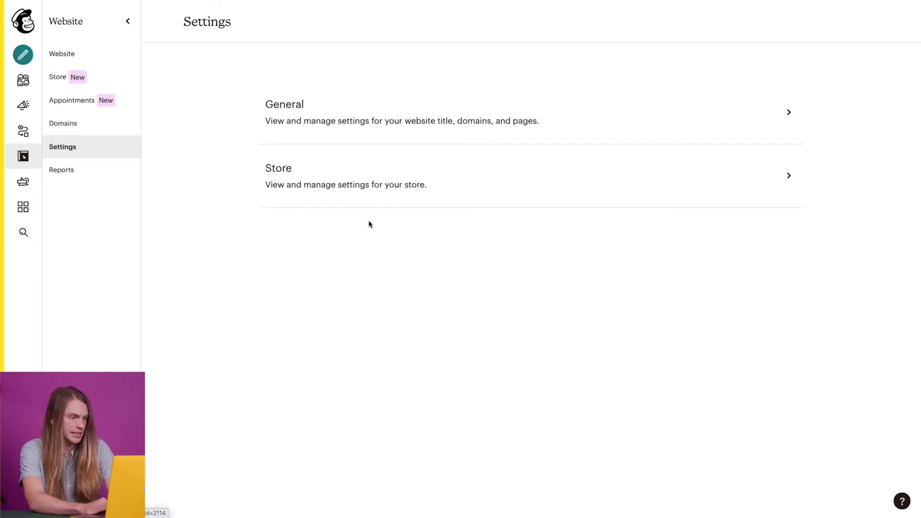
{"action": "left_click", "coordinate": [425, 193]}
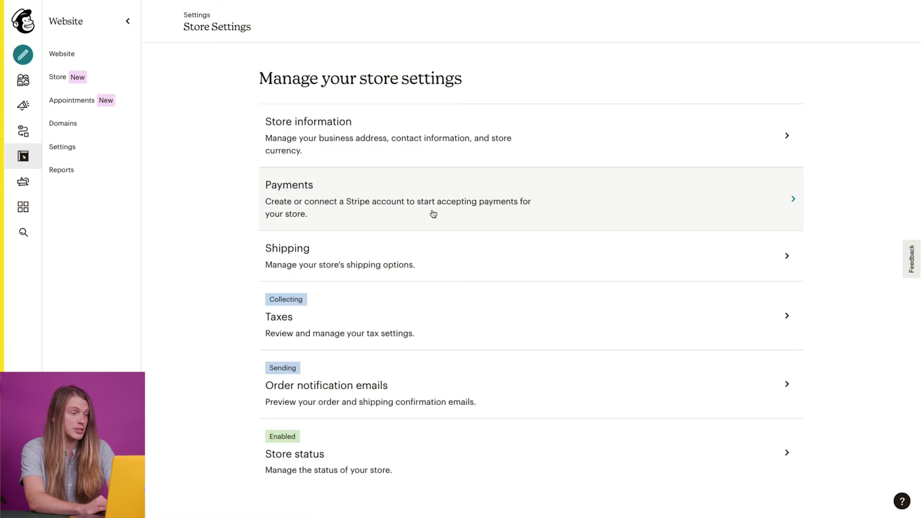
{"action": "left_click", "coordinate": [606, 437]}
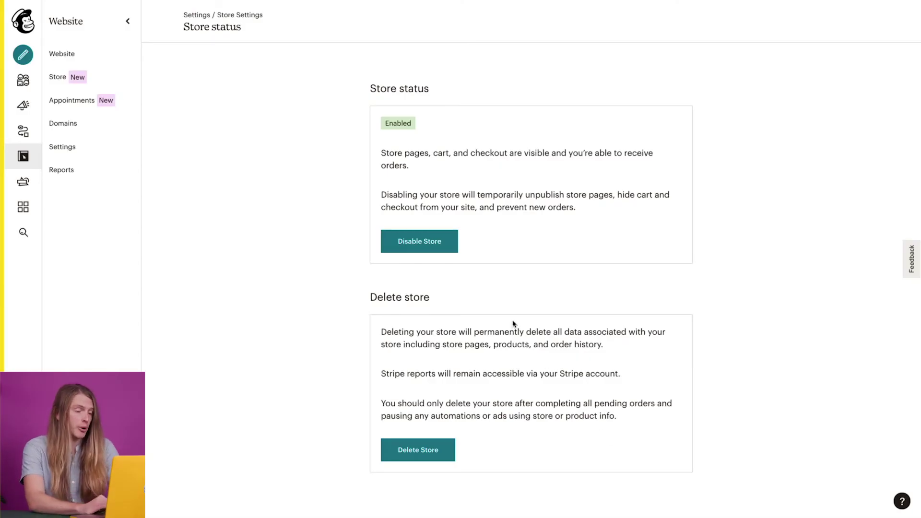
Step: Disable the store with republish, then re-enable it and republish the site
{"action": "left_click", "coordinate": [457, 245]}
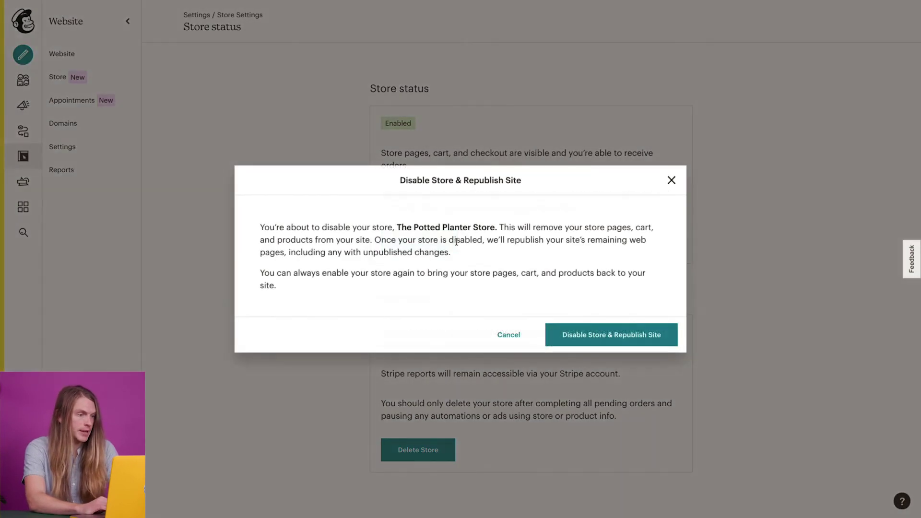
{"action": "left_click", "coordinate": [623, 337]}
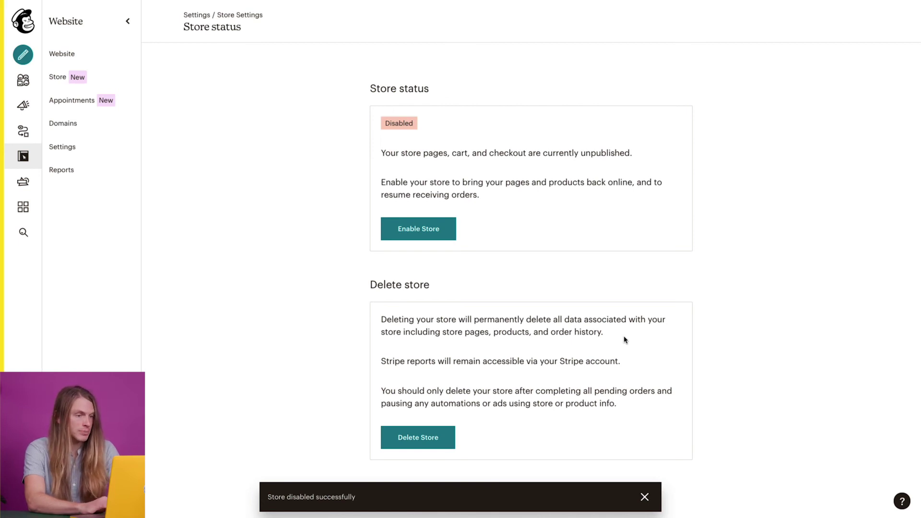
{"action": "left_click", "coordinate": [429, 235]}
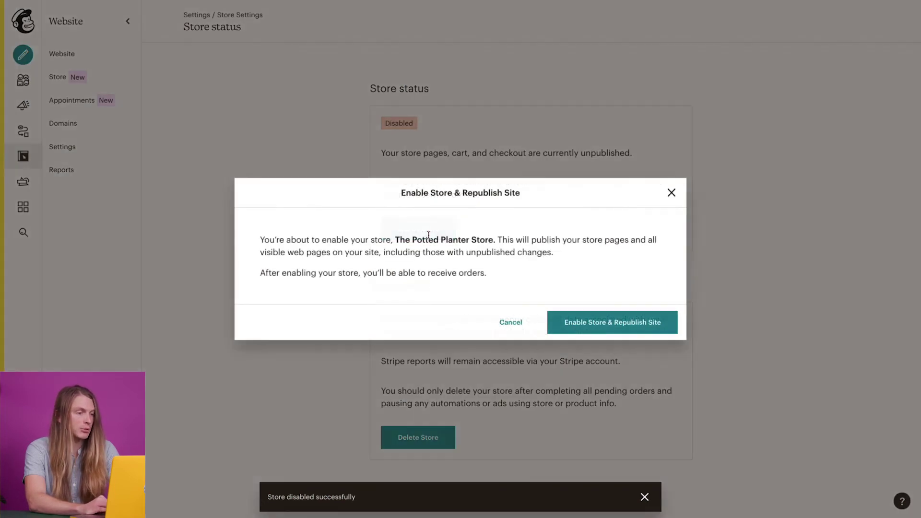
{"action": "left_click", "coordinate": [554, 316]}
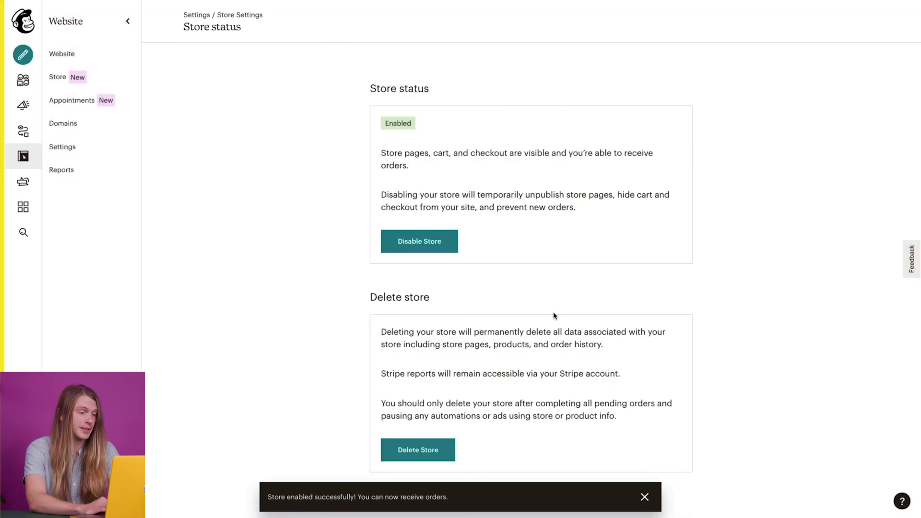